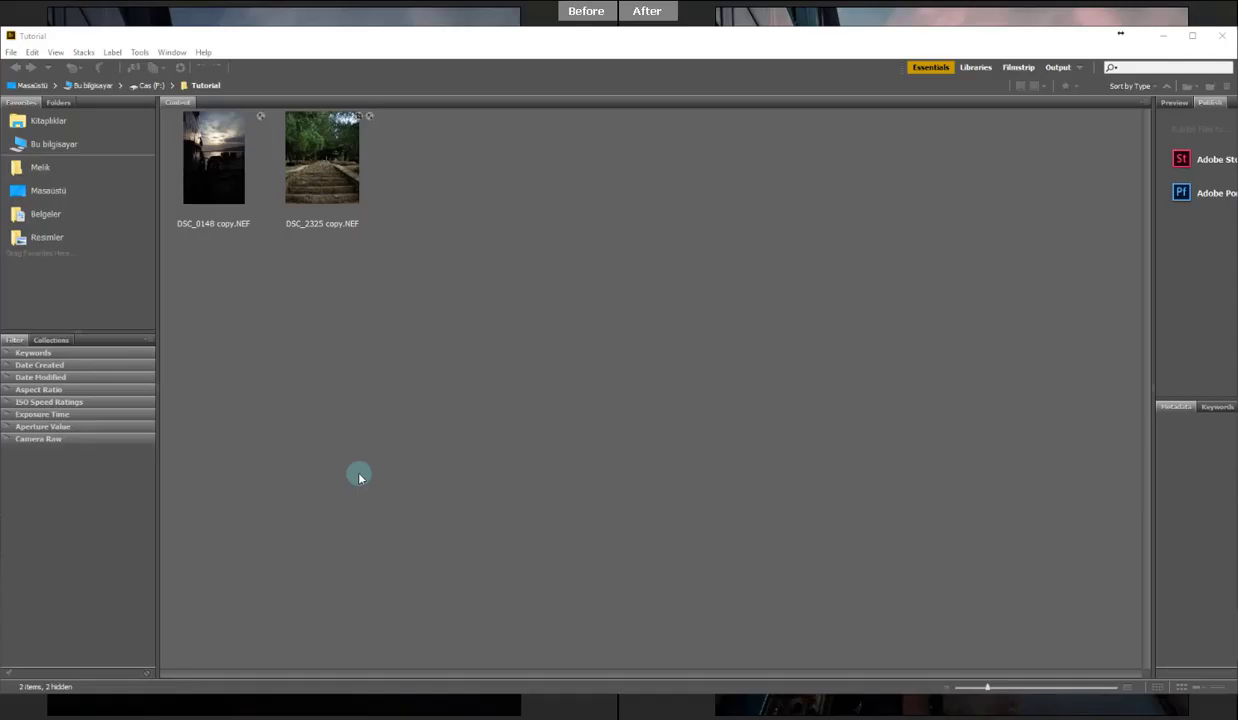
Open the photo DSC_0148 copy.NEF in Camera Raw
{"action": "left_click", "coordinate": [211, 184]}
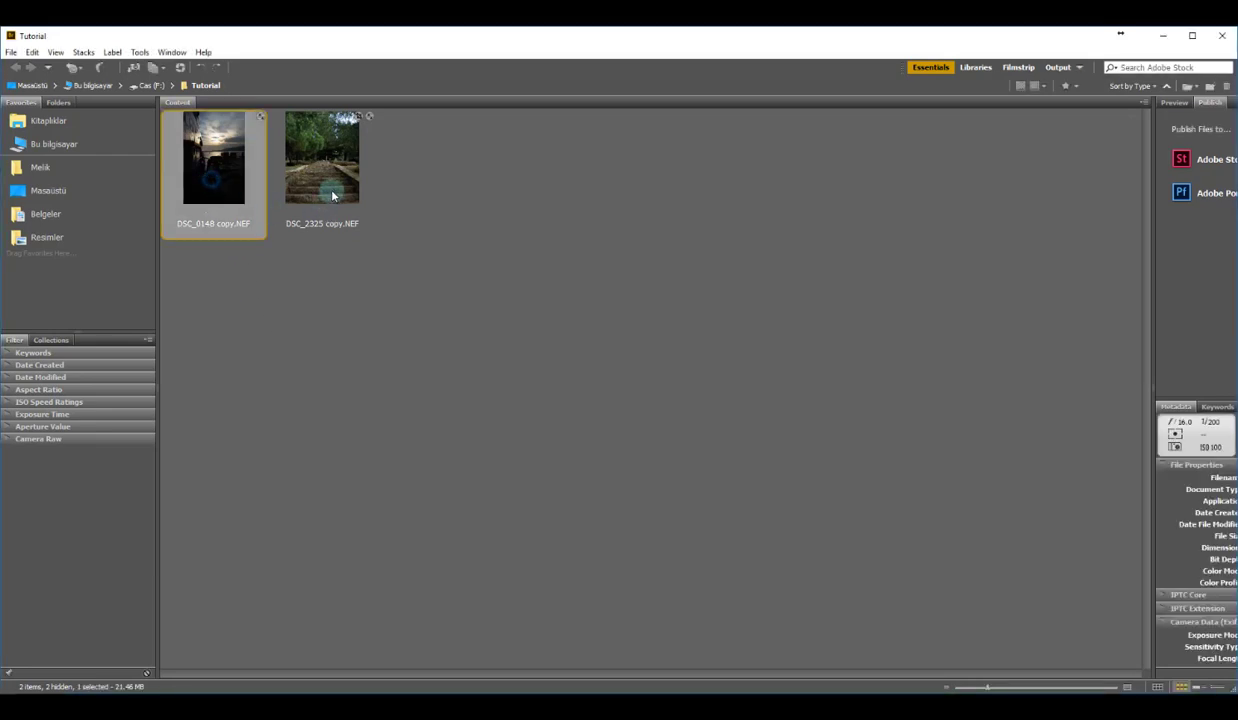
{"action": "left_click", "coordinate": [320, 195]}
{"action": "left_click", "coordinate": [214, 196]}
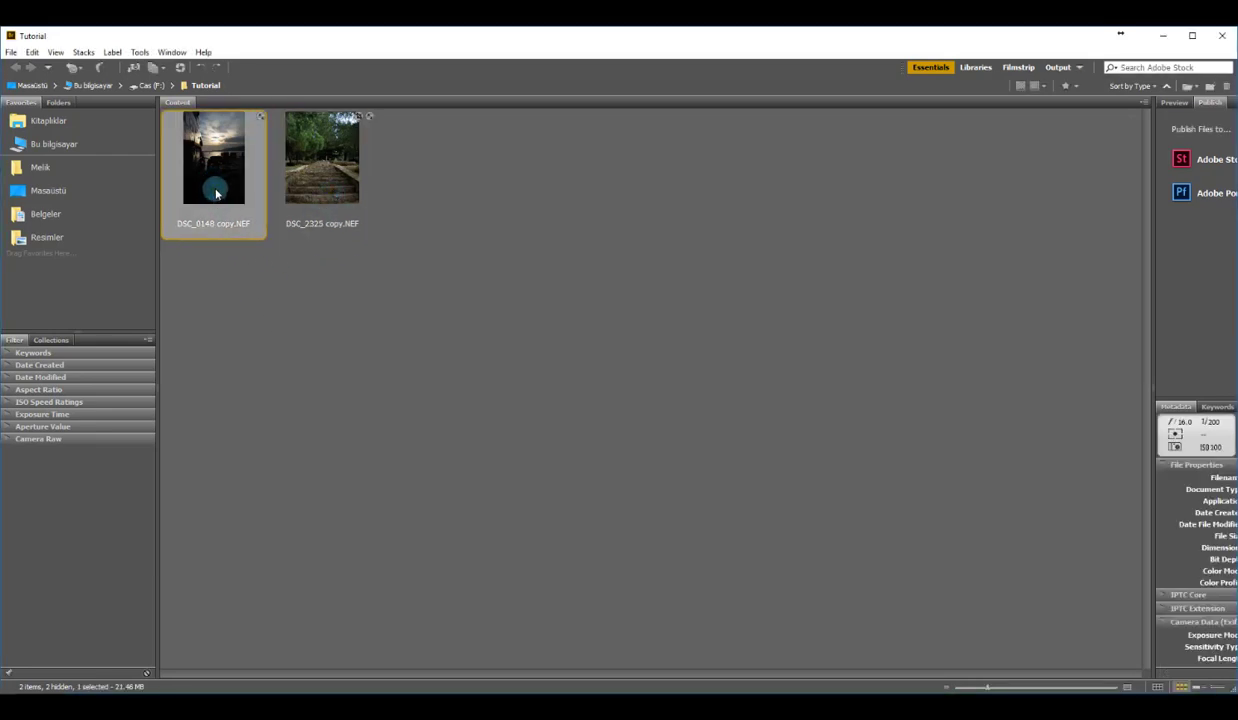
{"action": "right_click", "coordinate": [215, 193]}
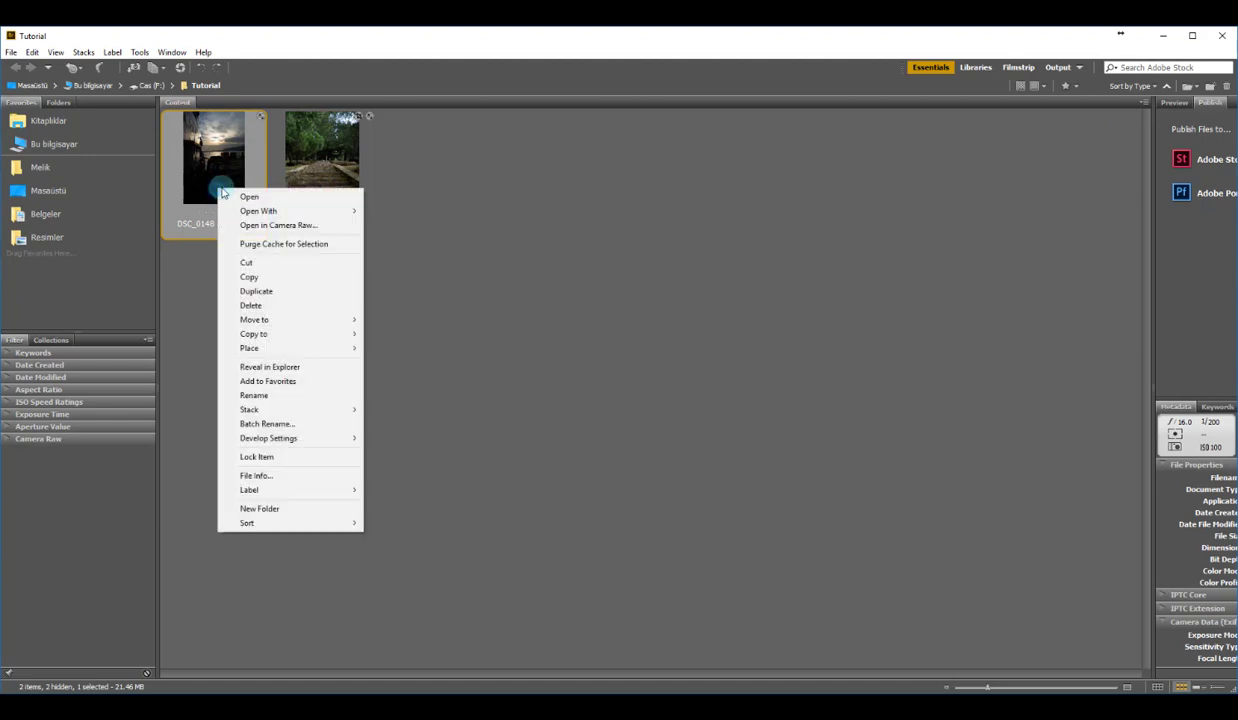
{"action": "left_click", "coordinate": [291, 227]}
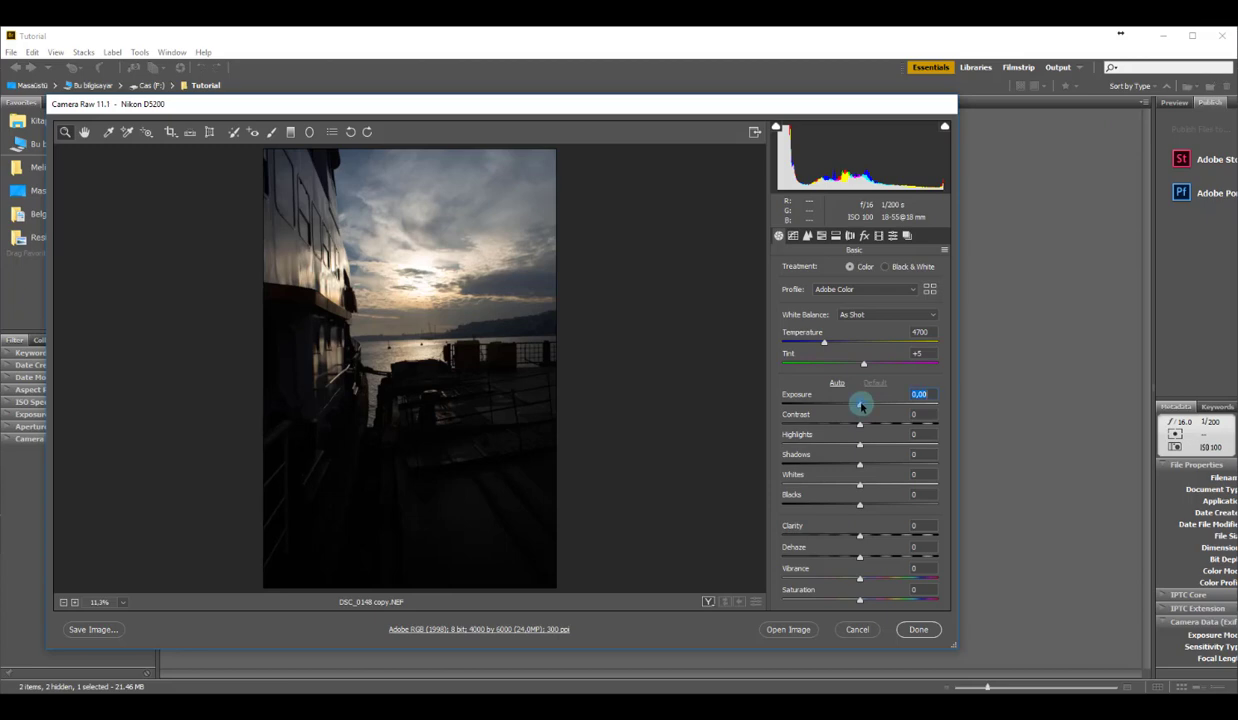
Raise the photo's Exposure to +2,15 and compare the preview with and without the adjustment
{"action": "left_click_drag", "start_coordinate": [861, 405], "coordinate": [889, 407]}
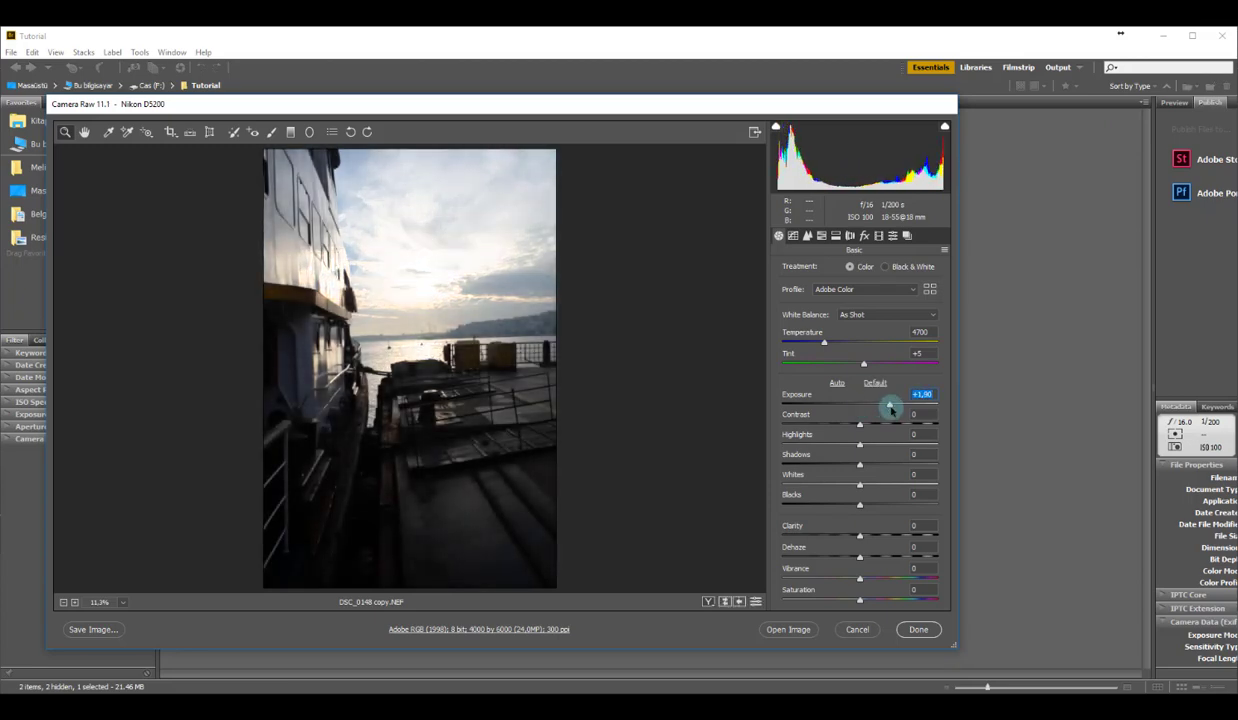
{"action": "left_click_drag", "start_coordinate": [890, 406], "coordinate": [894, 406]}
{"action": "key", "text": "p"}
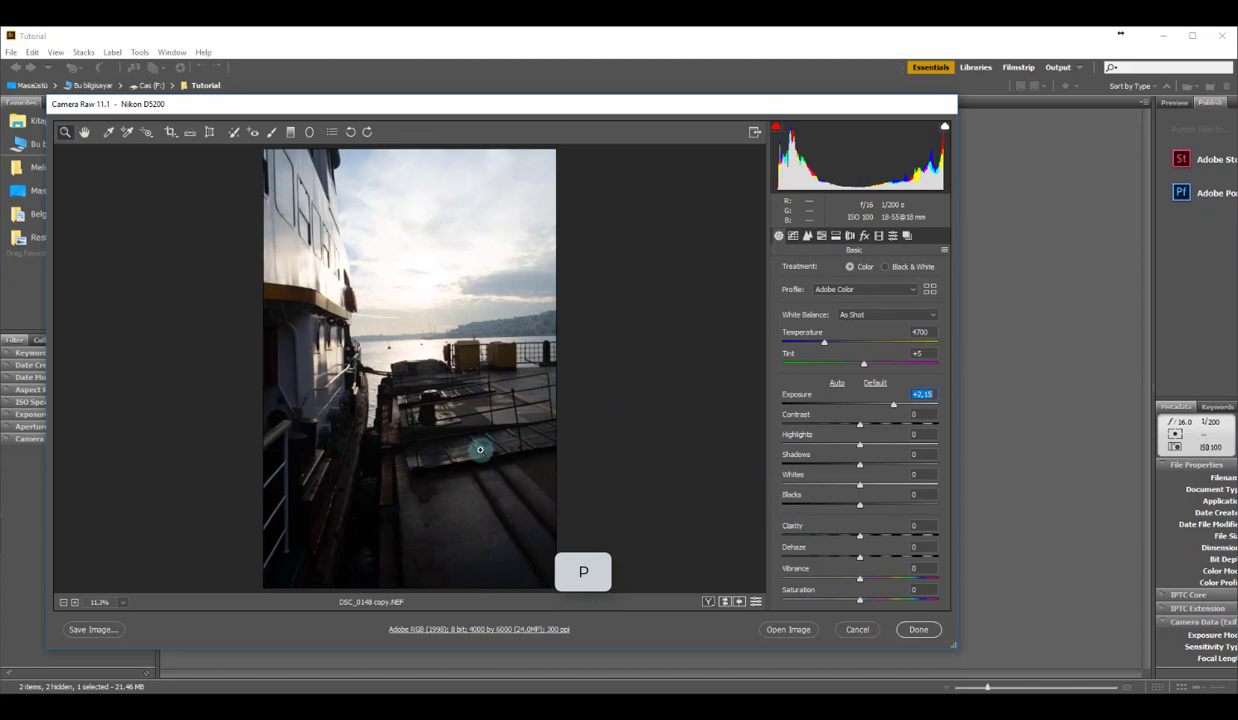
{"action": "key", "text": "p"}
{"action": "key", "text": "p"}
{"action": "key", "text": "p"}
{"action": "key", "text": "p"}
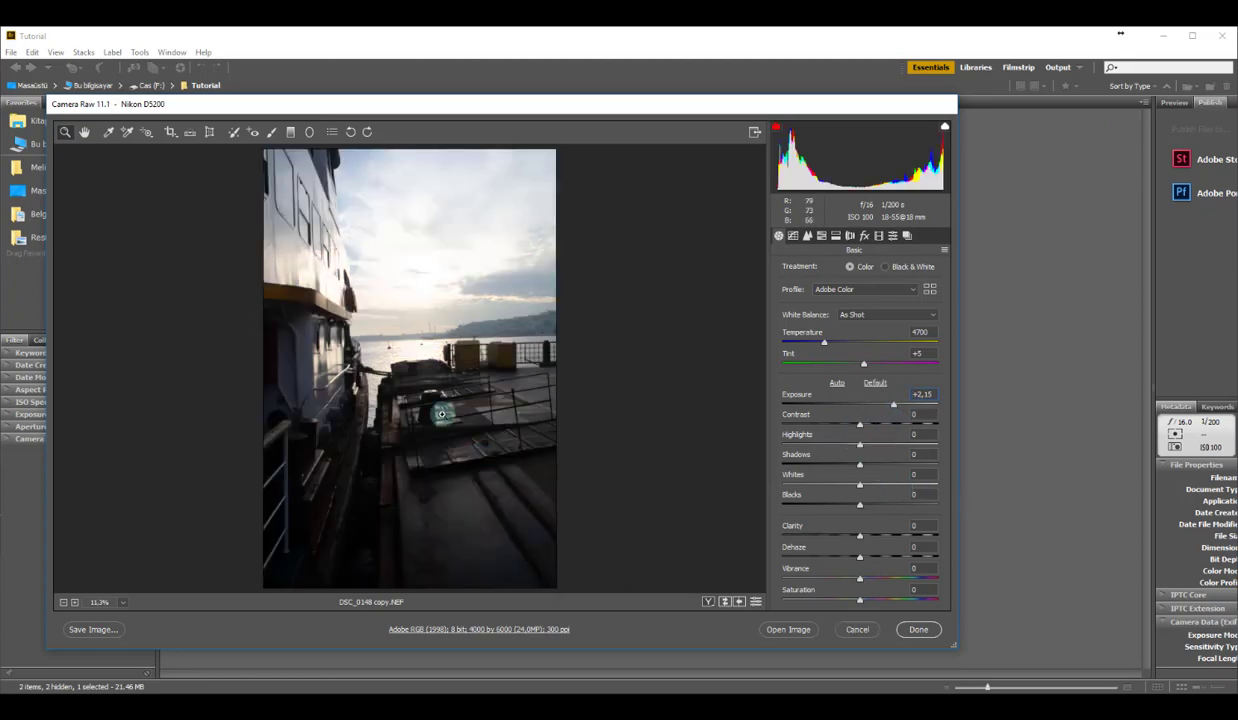
Lower the Highlights to -89 to recover the sky and compare the preview with the unedited photo
{"action": "left_click", "coordinate": [860, 426]}
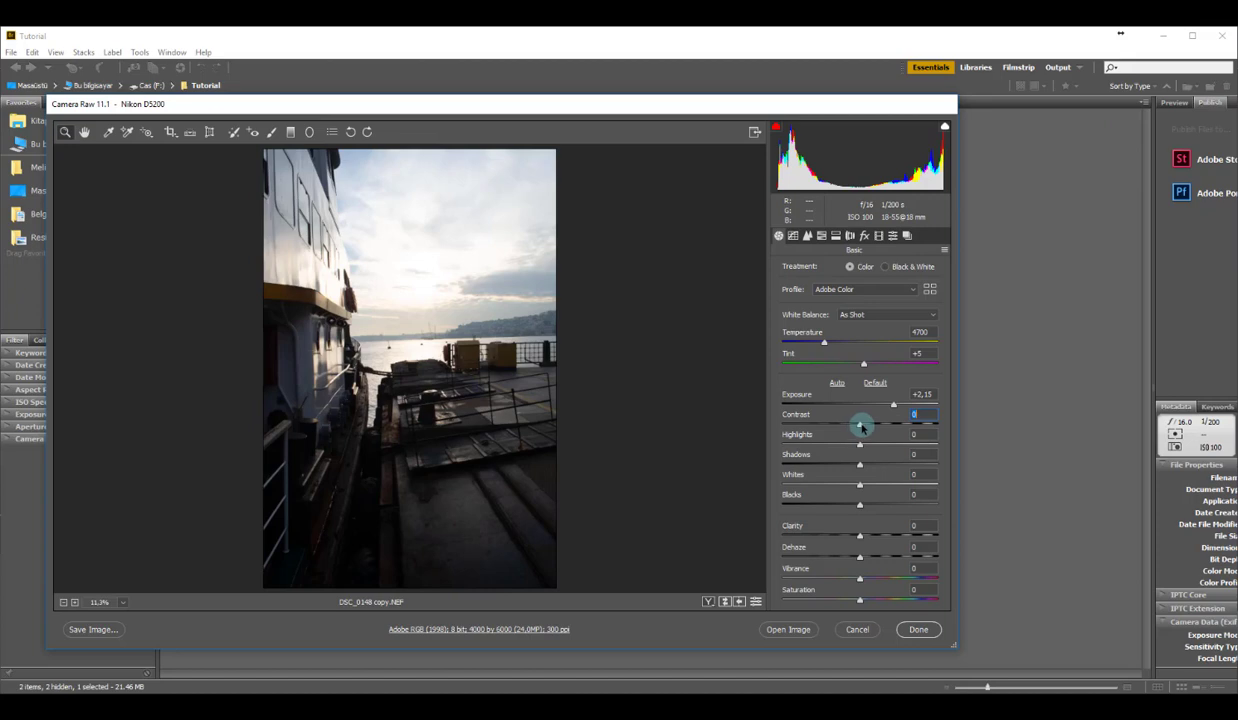
{"action": "mouse_move", "coordinate": [860, 426]}
{"action": "left_mouse_down"}
{"action": "mouse_move", "coordinate": [823, 428]}
{"action": "mouse_move", "coordinate": [895, 436]}
{"action": "mouse_move", "coordinate": [862, 437]}
{"action": "left_mouse_up"}
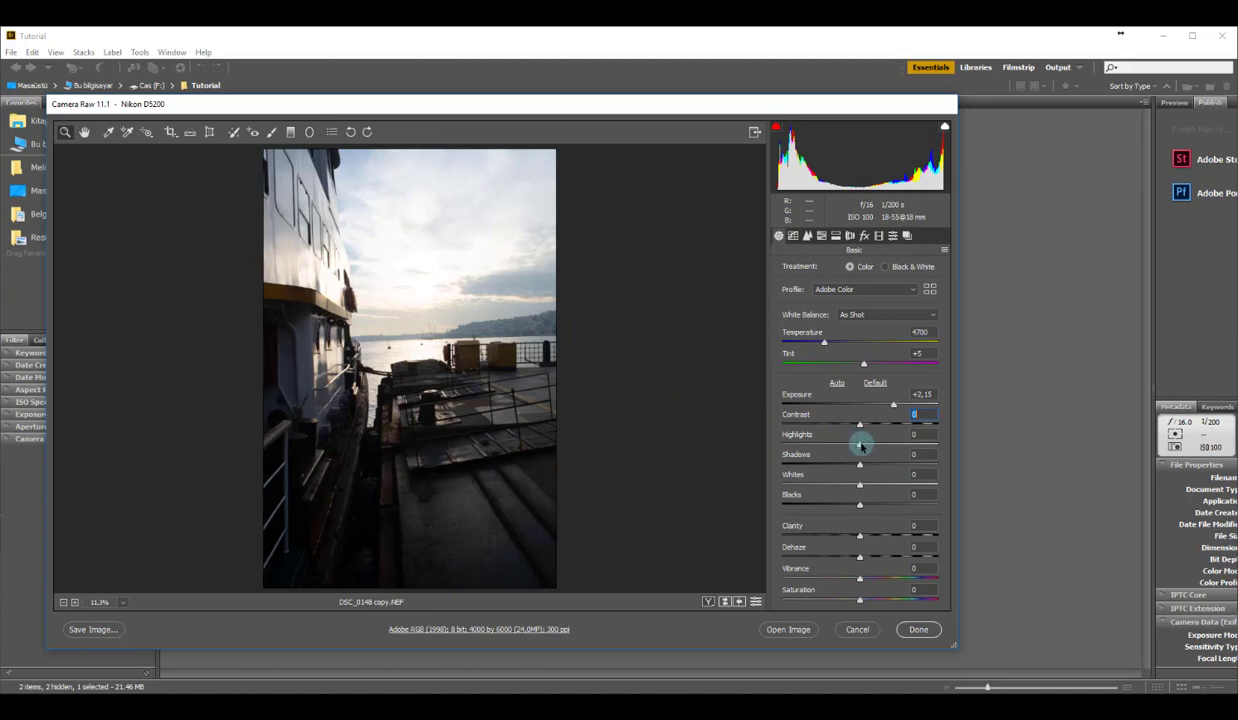
{"action": "left_click_drag", "start_coordinate": [860, 447], "coordinate": [791, 443]}
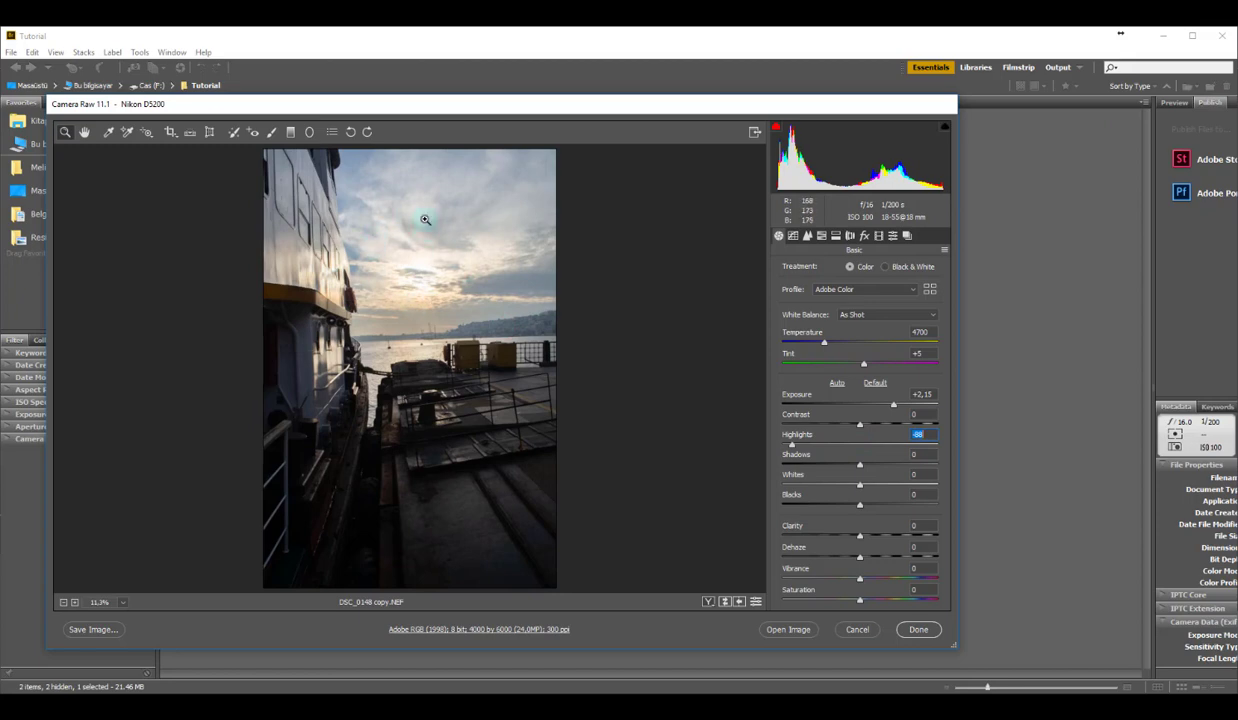
{"action": "key", "text": "p"}
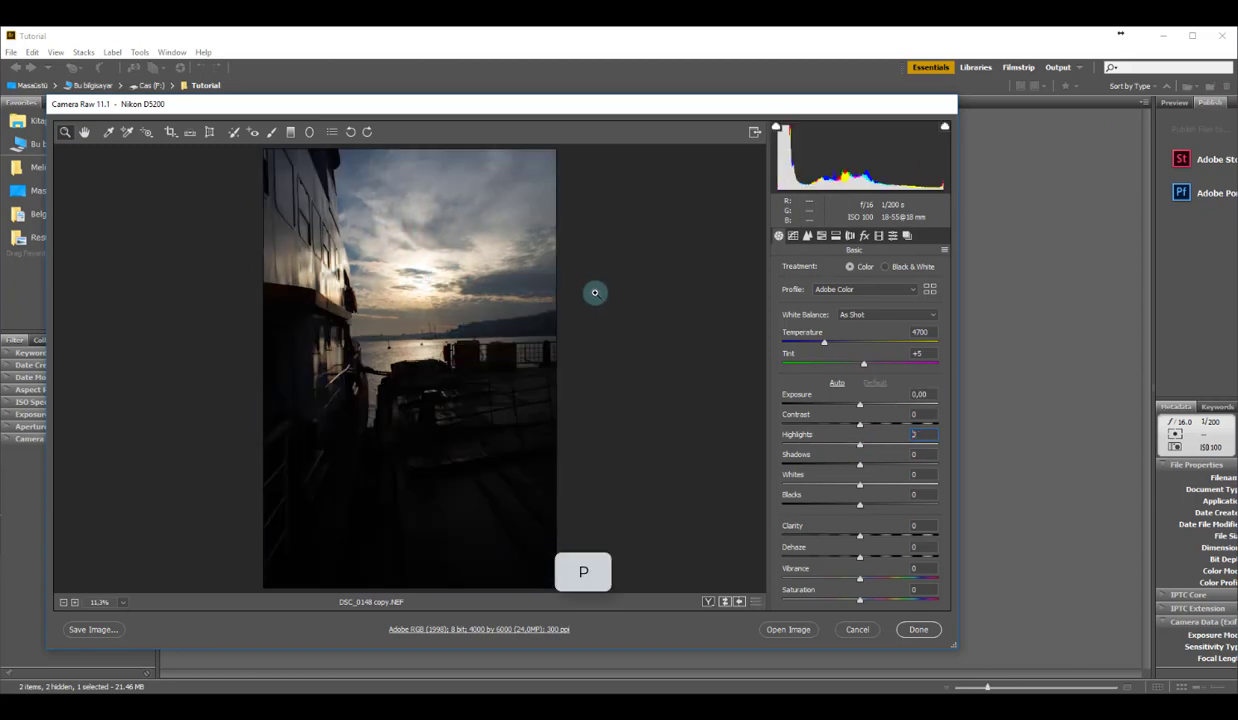
{"action": "key", "text": "p"}
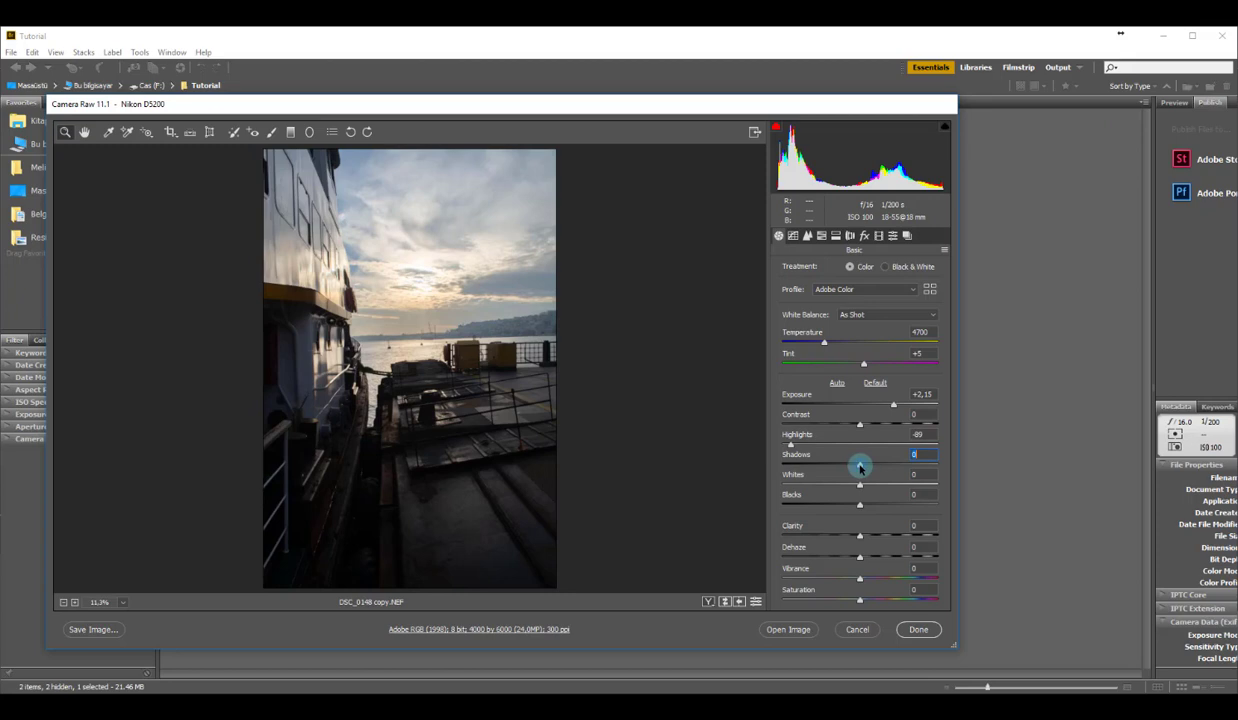
Set the Shadows to +65 and the Blacks to -20
{"action": "left_click_drag", "start_coordinate": [860, 466], "coordinate": [845, 509]}
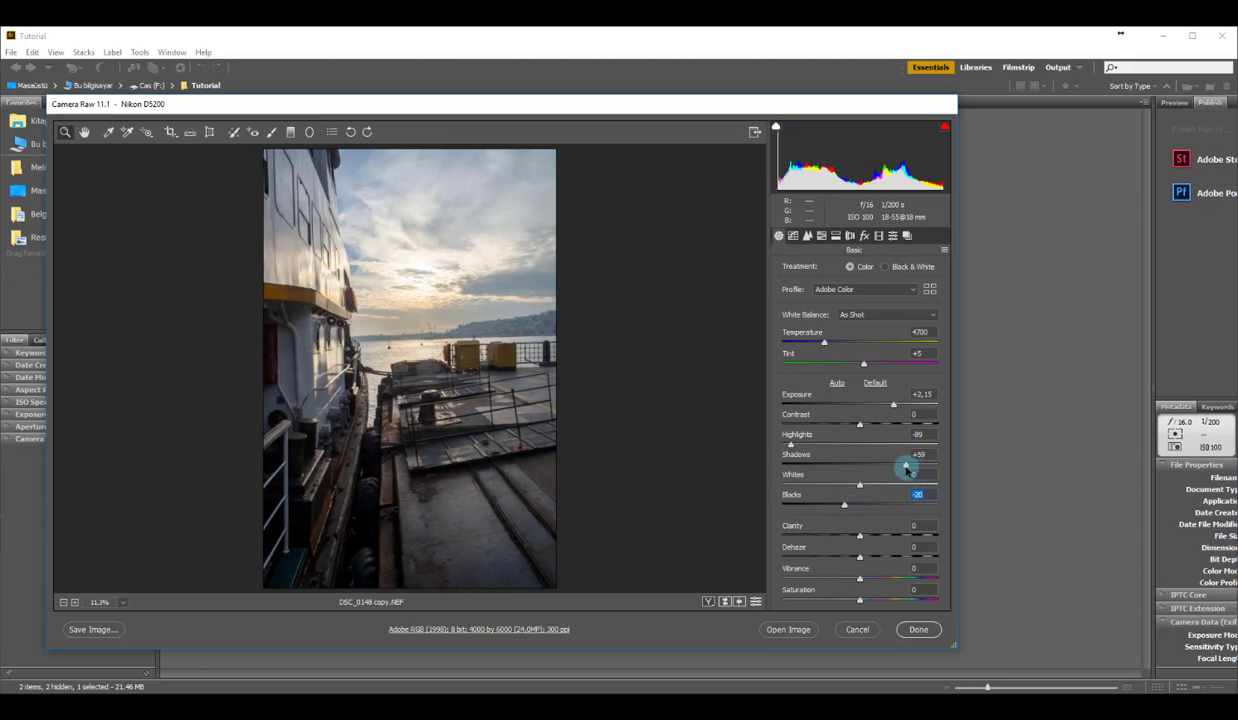
{"action": "left_click_drag", "start_coordinate": [908, 470], "coordinate": [910, 470]}
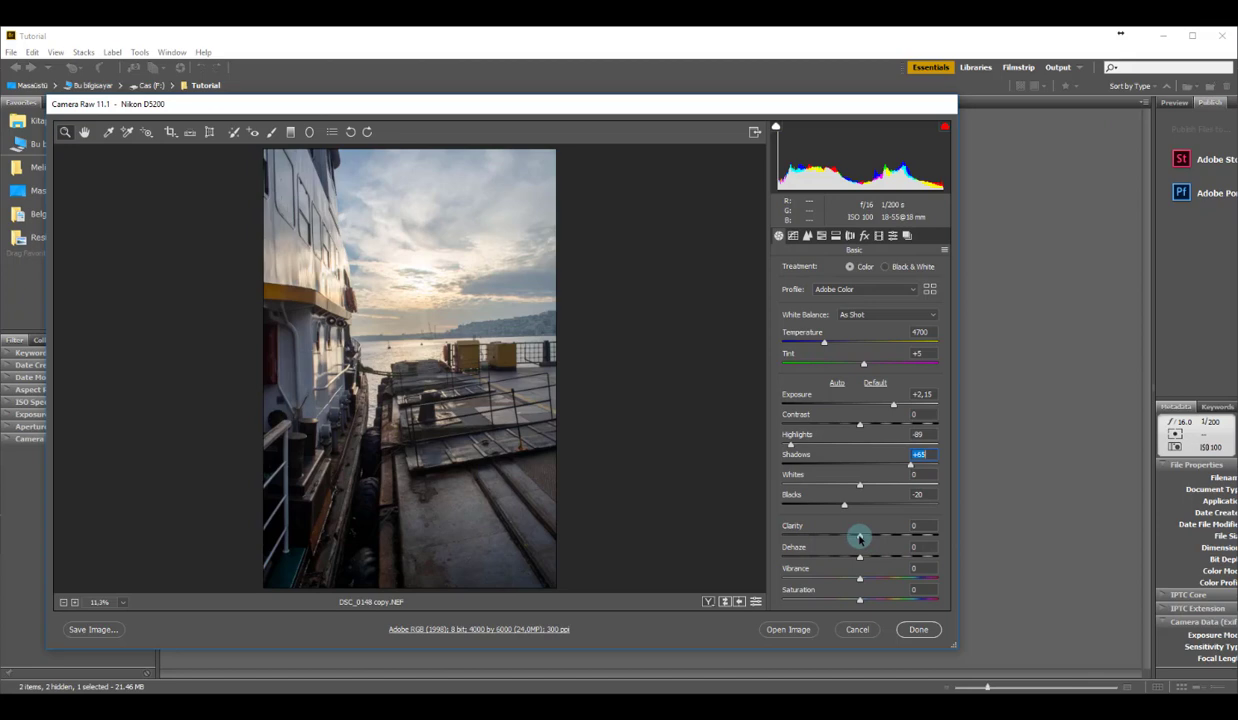
Set the photo's Clarity to +53 and its Dehaze to +15
{"action": "mouse_move", "coordinate": [859, 538]}
{"action": "left_mouse_down"}
{"action": "mouse_move", "coordinate": [898, 540]}
{"action": "mouse_move", "coordinate": [856, 542]}
{"action": "left_mouse_up"}
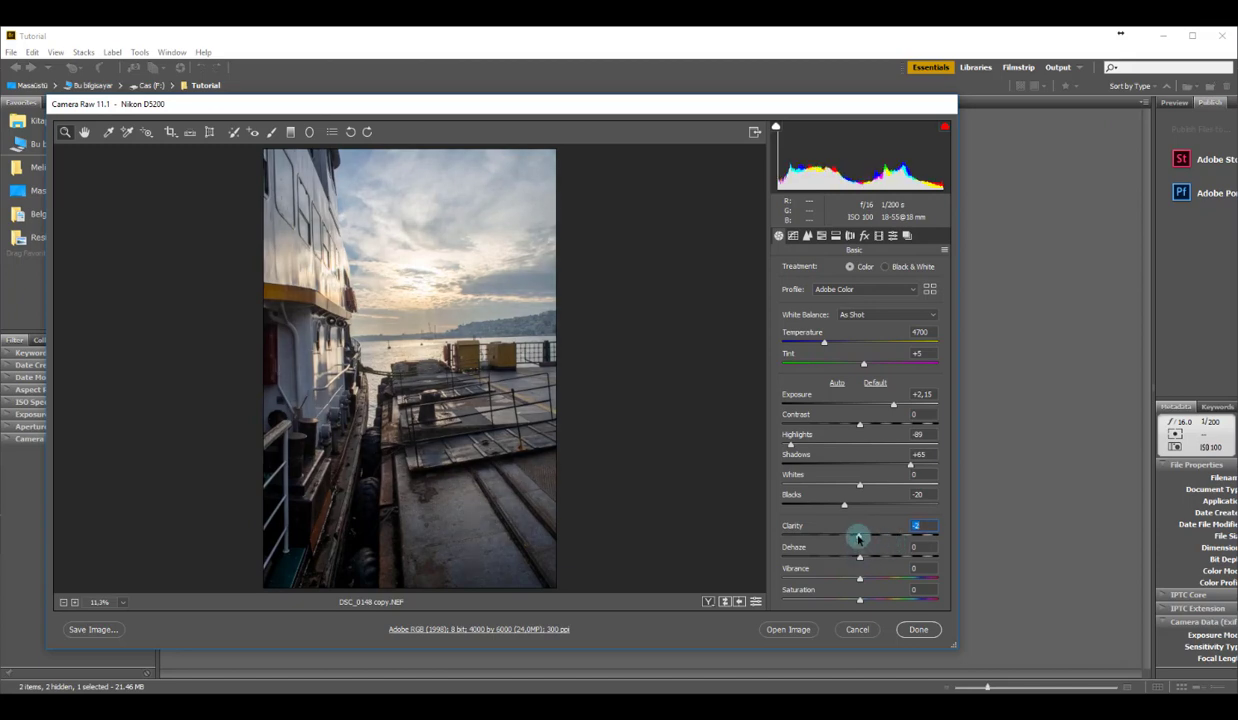
{"action": "mouse_move", "coordinate": [858, 538]}
{"action": "left_mouse_down"}
{"action": "mouse_move", "coordinate": [818, 538]}
{"action": "mouse_move", "coordinate": [860, 538]}
{"action": "left_mouse_up"}
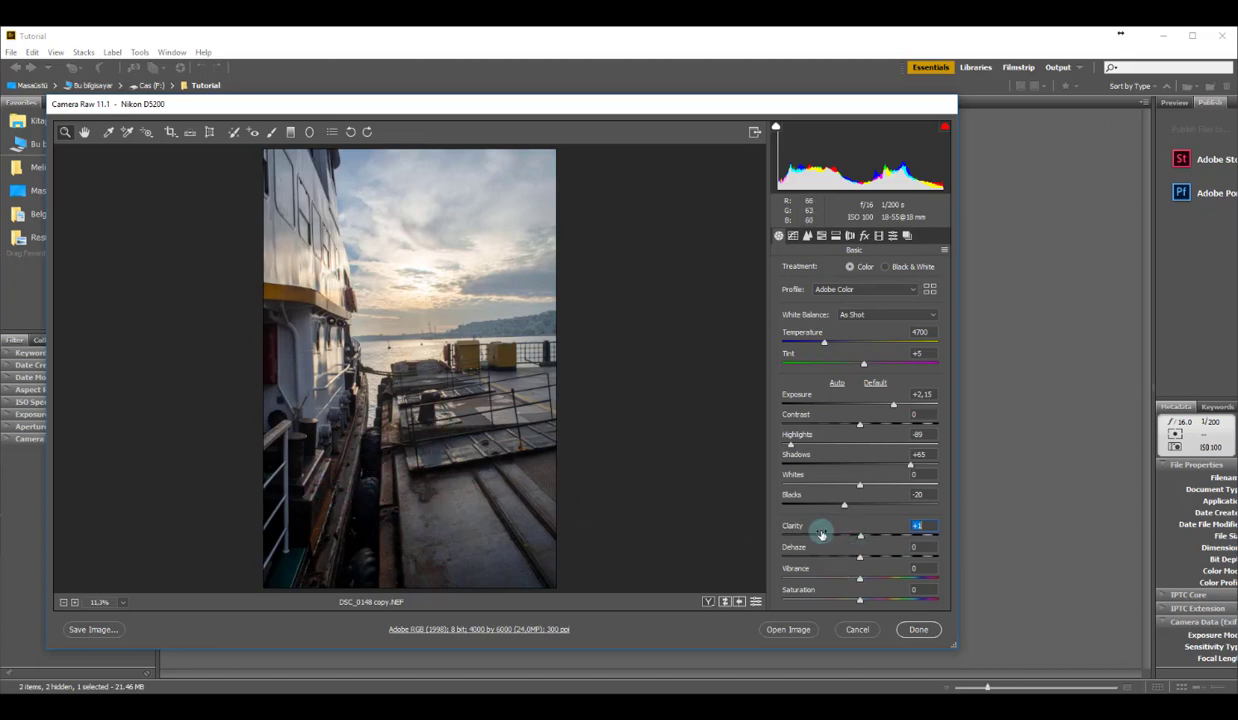
{"action": "left_click", "coordinate": [861, 537]}
{"action": "left_click_drag", "start_coordinate": [861, 538], "coordinate": [902, 545]}
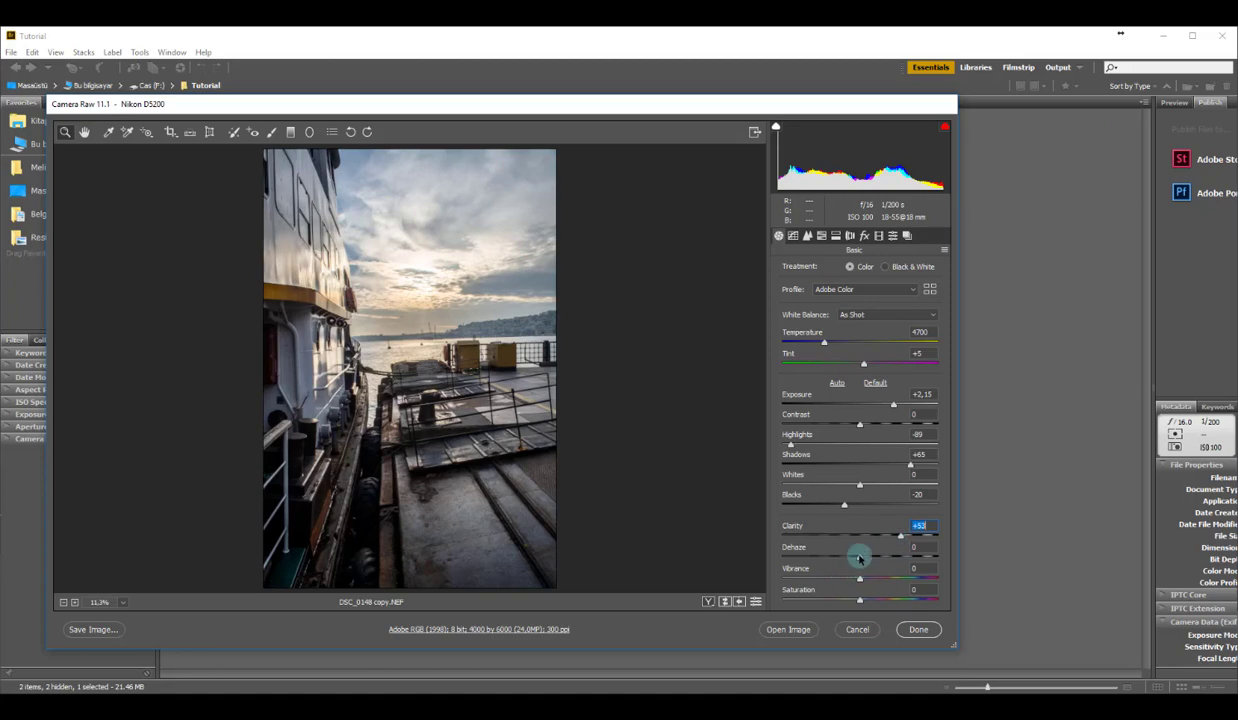
{"action": "mouse_move", "coordinate": [860, 558]}
{"action": "left_mouse_down"}
{"action": "mouse_move", "coordinate": [879, 560]}
{"action": "mouse_move", "coordinate": [838, 560]}
{"action": "mouse_move", "coordinate": [859, 560]}
{"action": "left_mouse_up"}
{"action": "left_click_drag", "start_coordinate": [859, 560], "coordinate": [871, 558]}
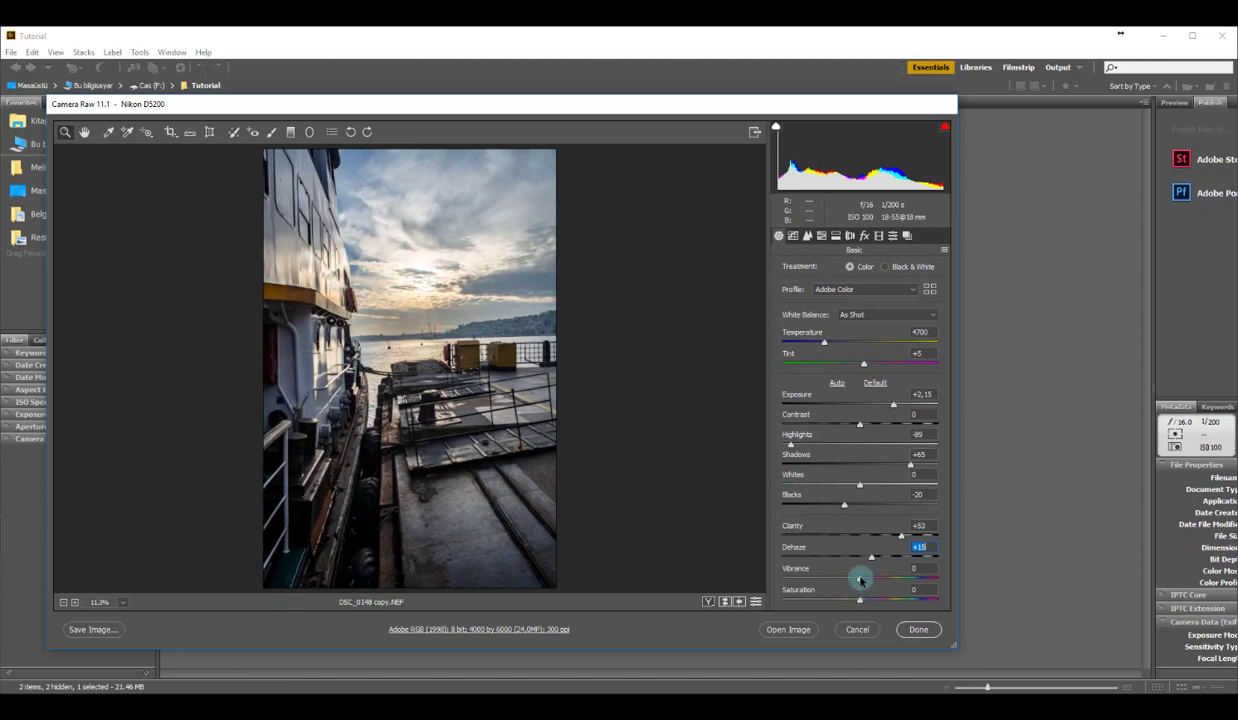
Set the Vibrance to +69 and reduce the Saturation to -16
{"action": "left_click_drag", "start_coordinate": [862, 600], "coordinate": [901, 612]}
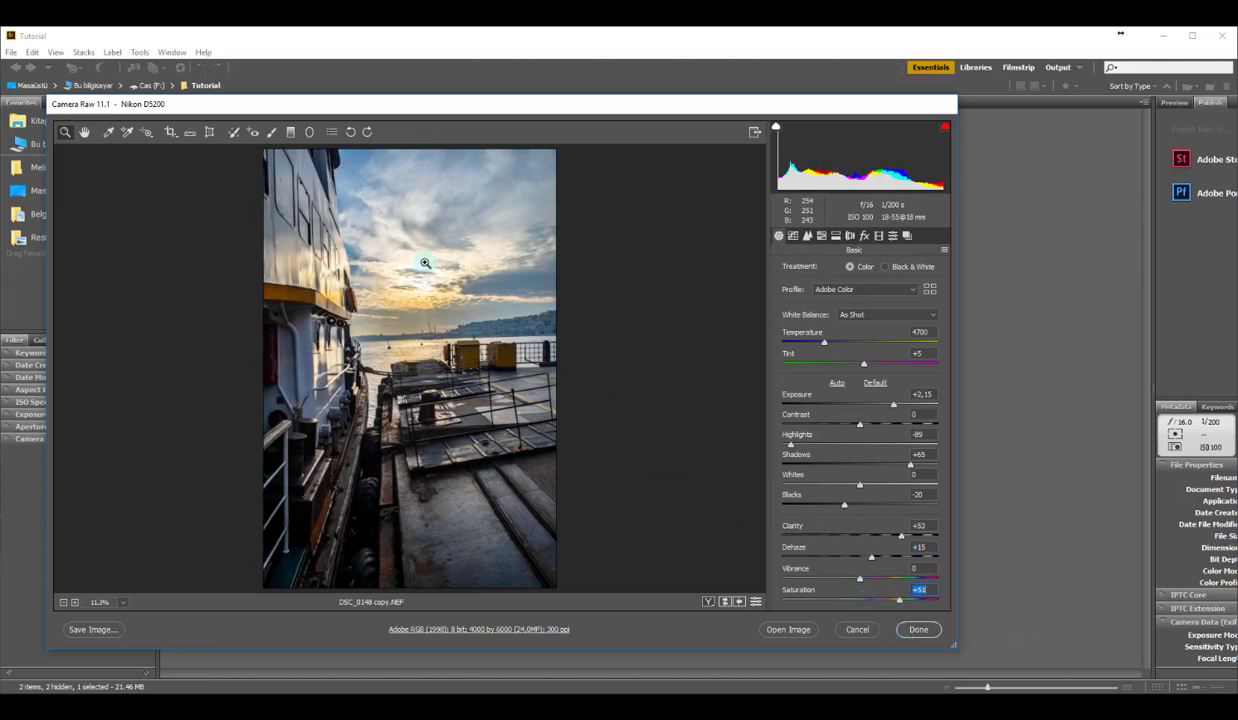
{"action": "mouse_move", "coordinate": [899, 598]}
{"action": "left_mouse_down"}
{"action": "mouse_move", "coordinate": [859, 592]}
{"action": "mouse_move", "coordinate": [859, 581]}
{"action": "mouse_move", "coordinate": [914, 593]}
{"action": "left_mouse_up"}
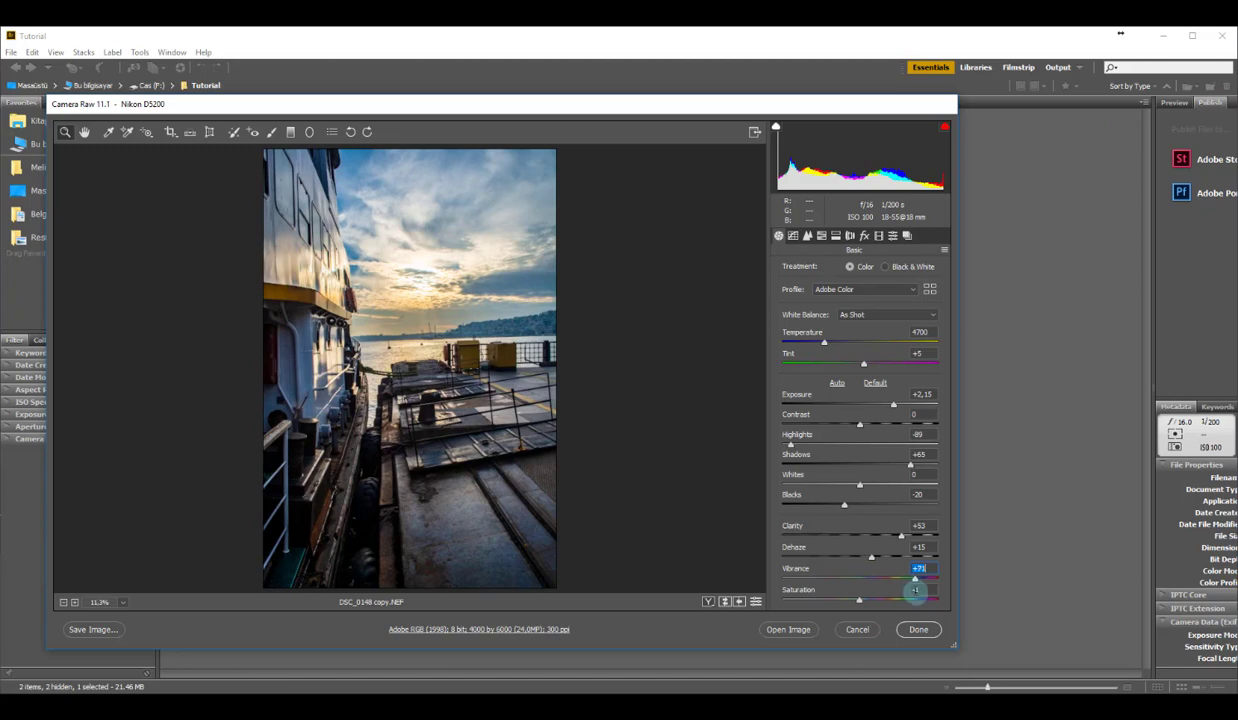
{"action": "mouse_move", "coordinate": [916, 580]}
{"action": "left_mouse_down"}
{"action": "mouse_move", "coordinate": [857, 578]}
{"action": "mouse_move", "coordinate": [846, 622]}
{"action": "mouse_move", "coordinate": [861, 582]}
{"action": "mouse_move", "coordinate": [913, 579]}
{"action": "left_mouse_up"}
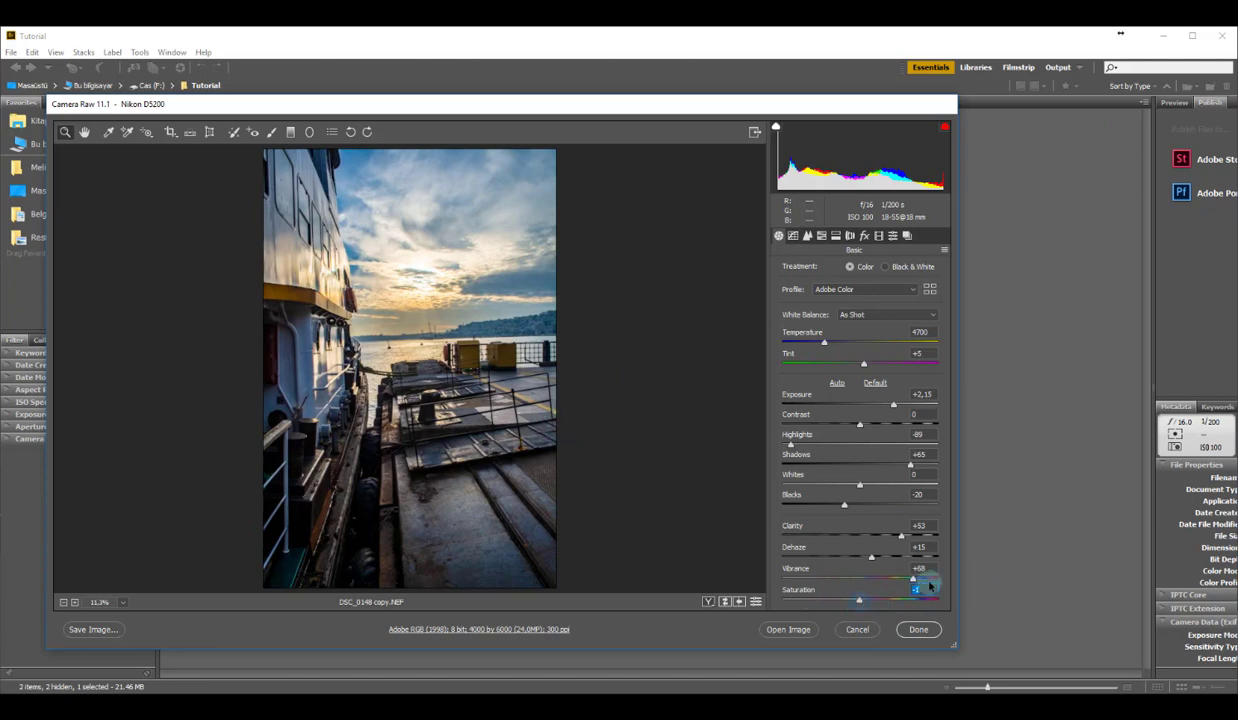
{"action": "left_click_drag", "start_coordinate": [913, 580], "coordinate": [911, 581]}
{"action": "left_click_drag", "start_coordinate": [851, 600], "coordinate": [847, 600]}
Compare the edited photo with the original by repeatedly toggling the preview of the adjustments
{"action": "key", "text": "p"}
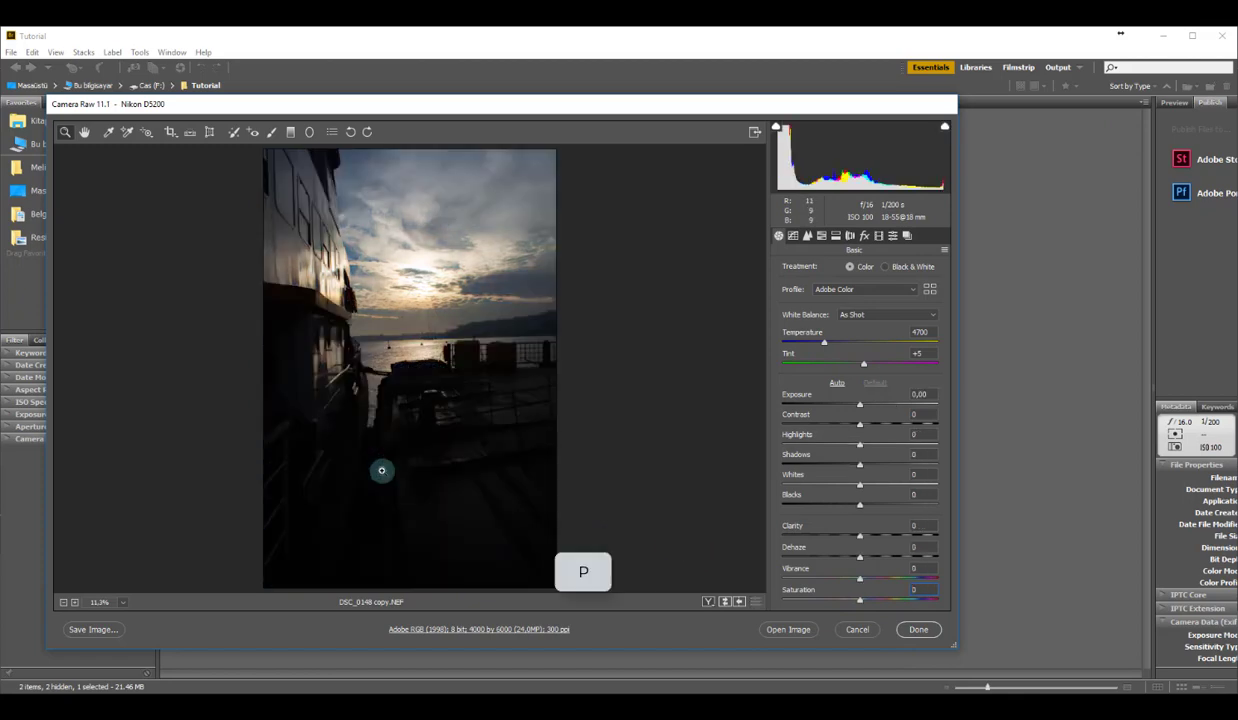
{"action": "key", "text": "p"}
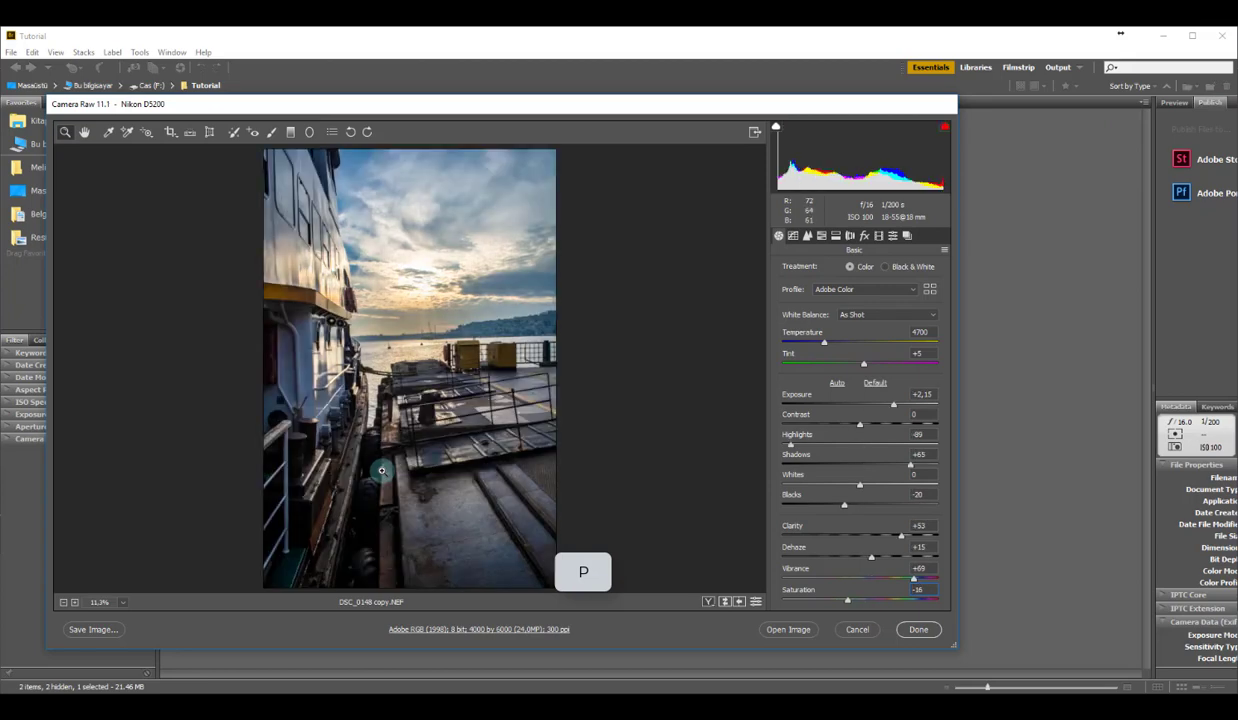
{"action": "key", "text": "p"}
{"action": "key", "text": "p"}
{"action": "key", "text": "p"}
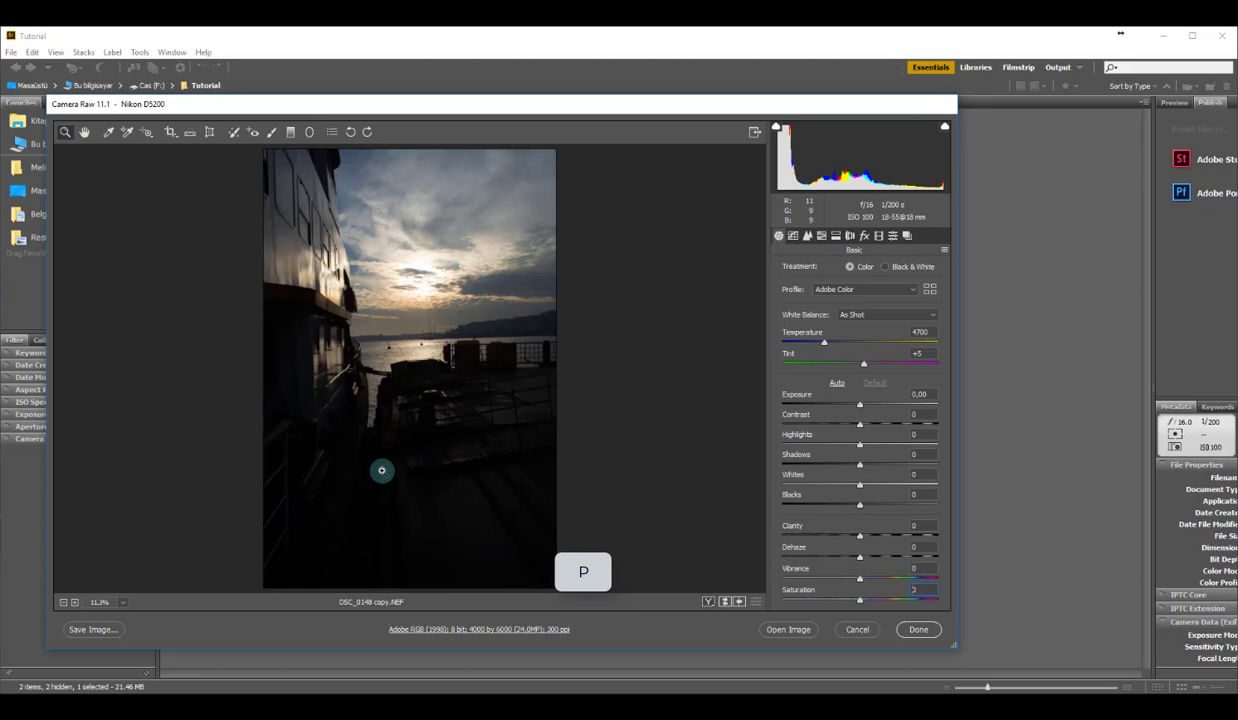
{"action": "key", "text": "p"}
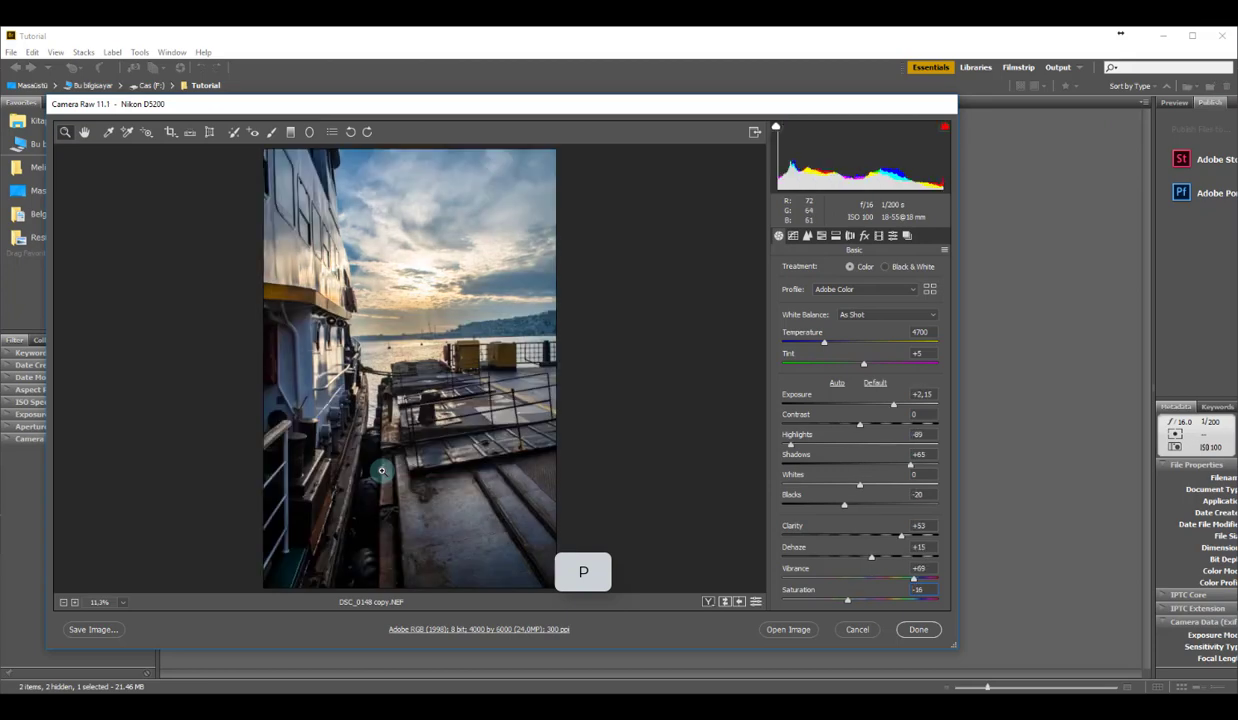
{"action": "key", "text": "p"}
{"action": "key", "text": "p"}
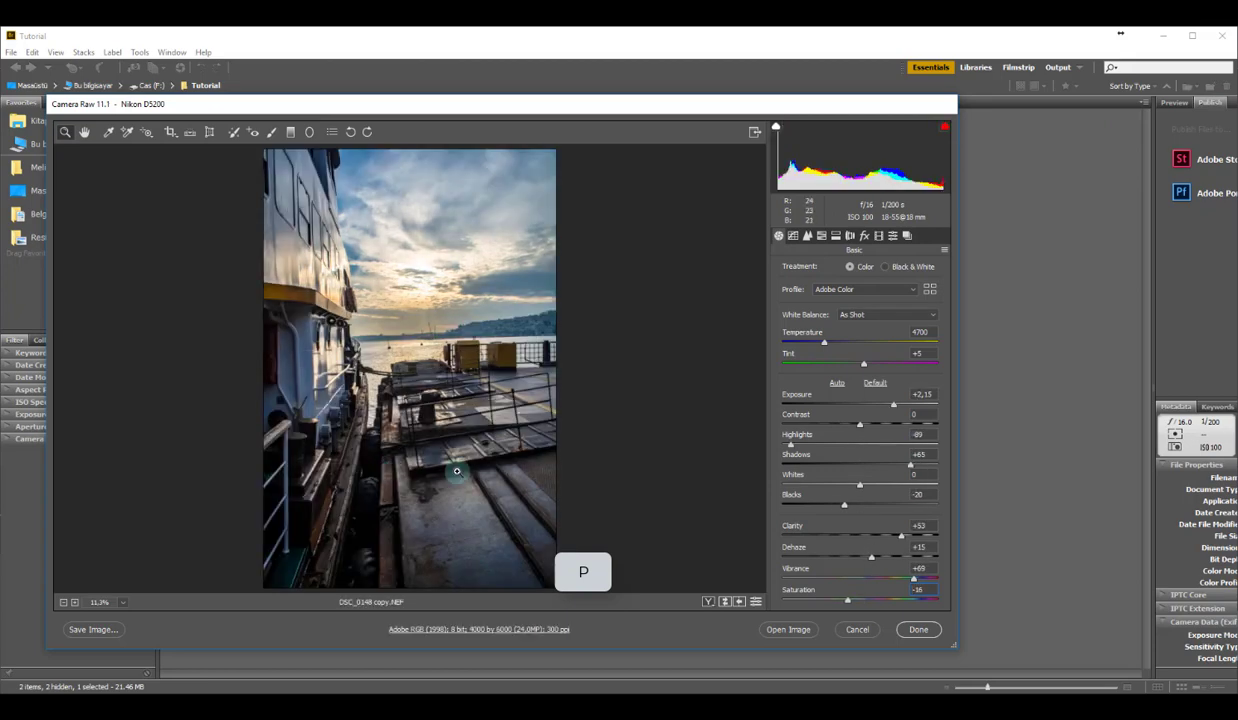